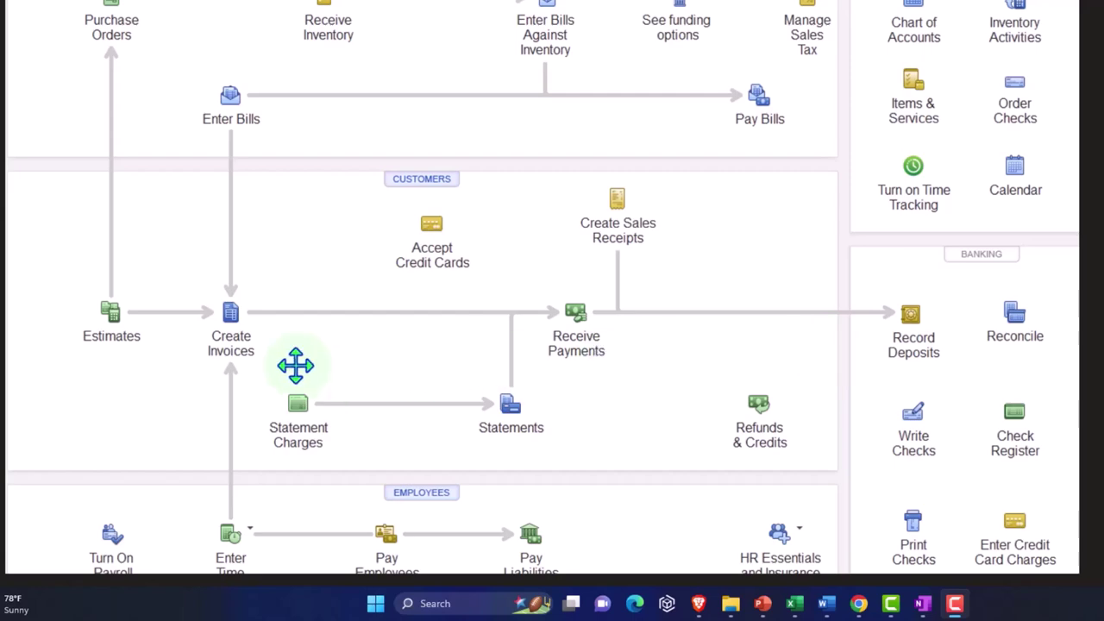
left_click(296, 366)
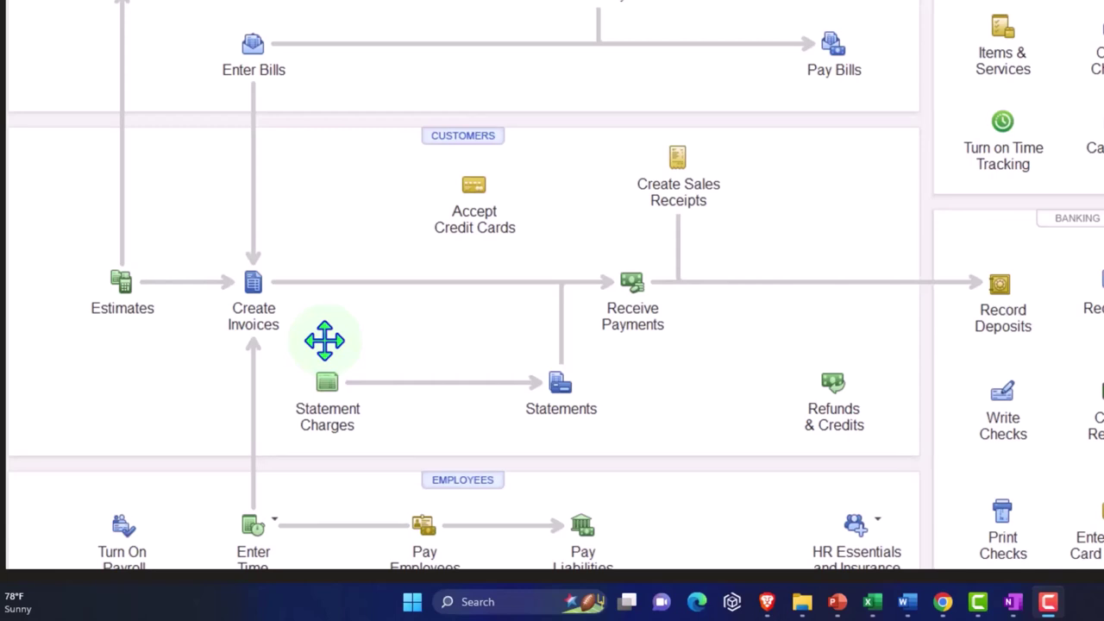
left_click(324, 341)
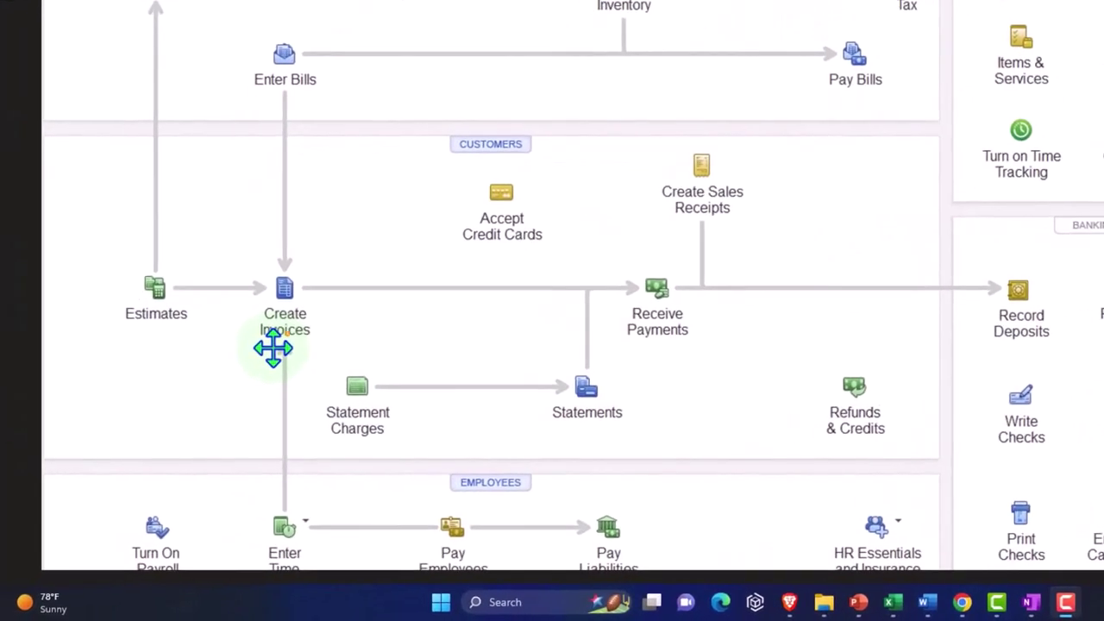
left_click(200, 420)
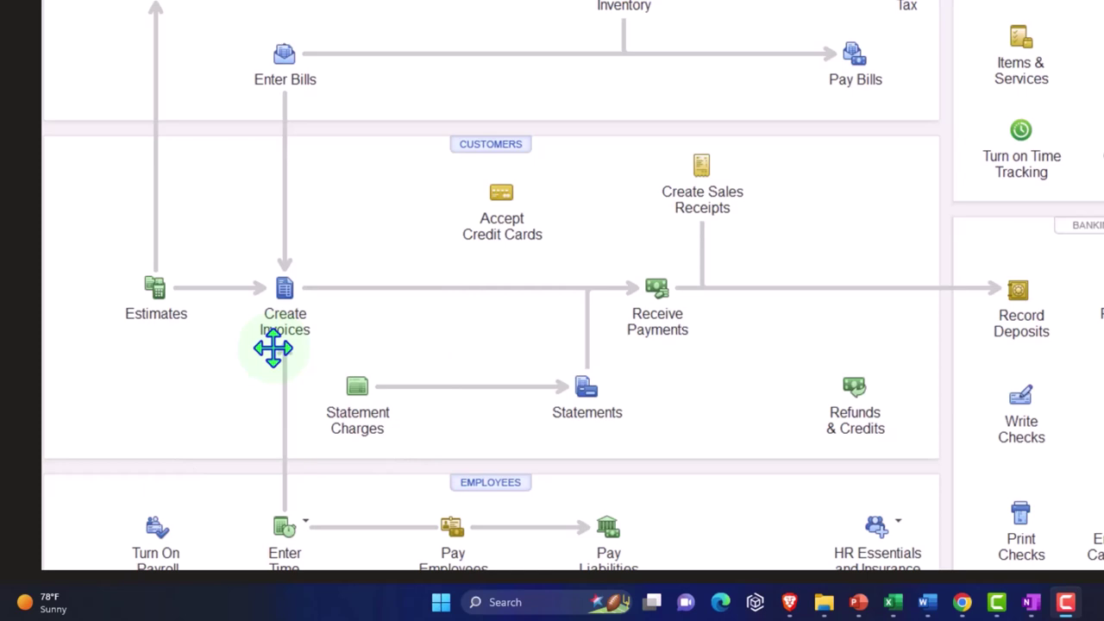
left_click(273, 348)
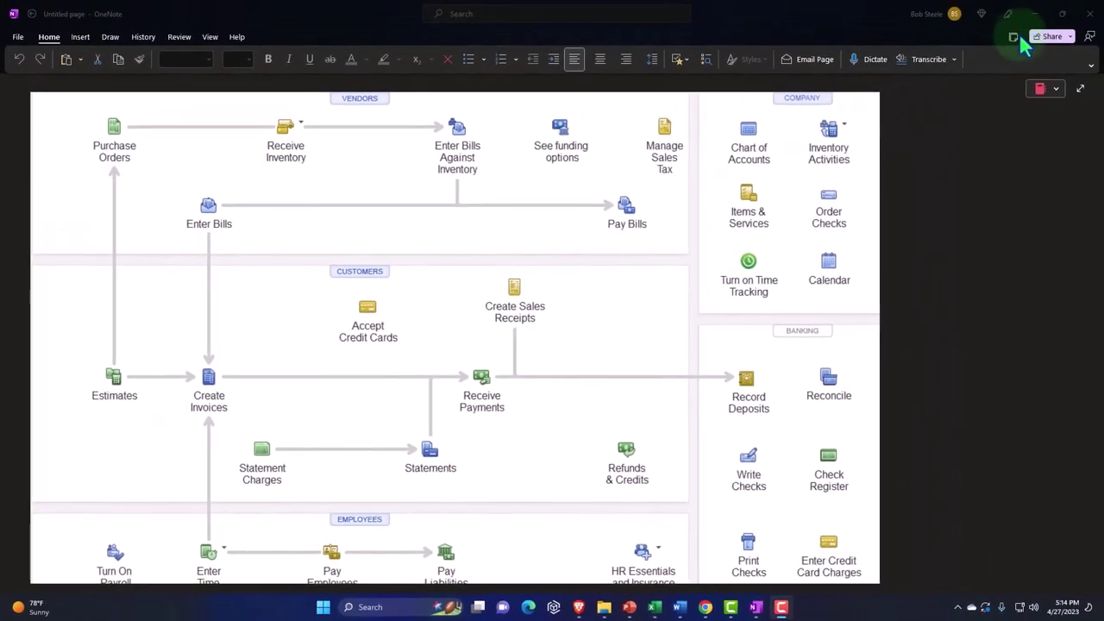
Switch to QuickBooks Online in the browser and start a new customer estimate
left_click(1033, 15)
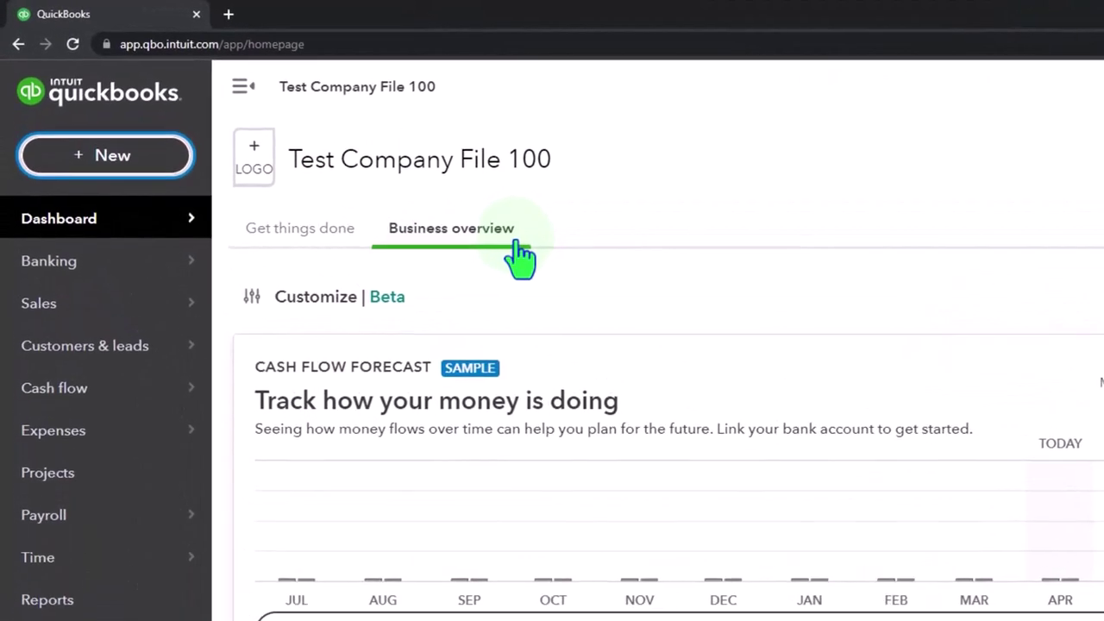
left_click(149, 158)
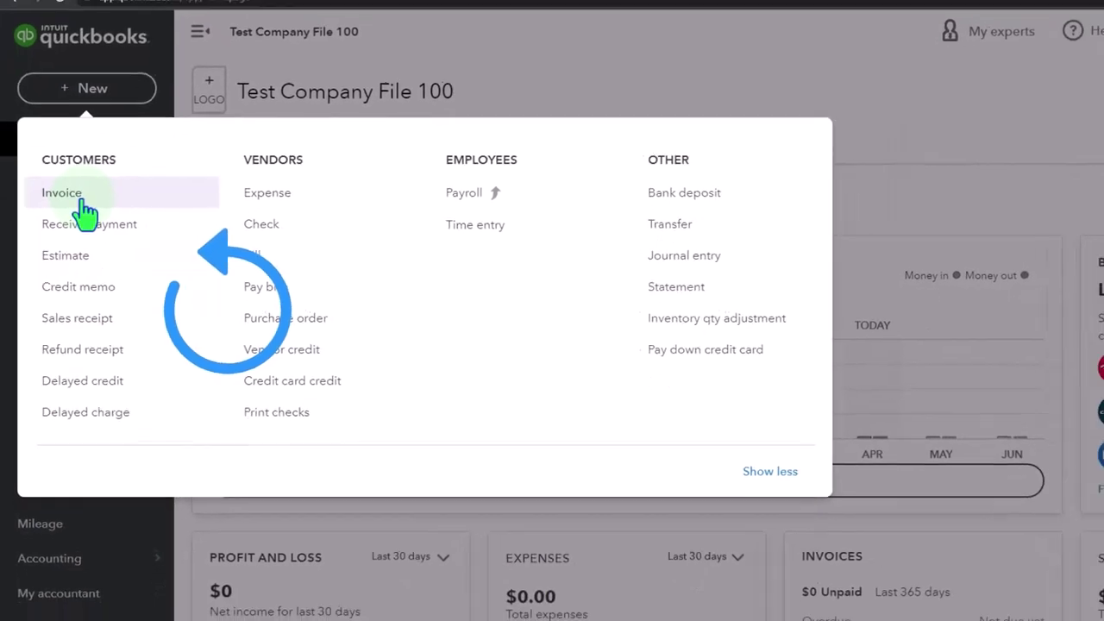
key("Escape")
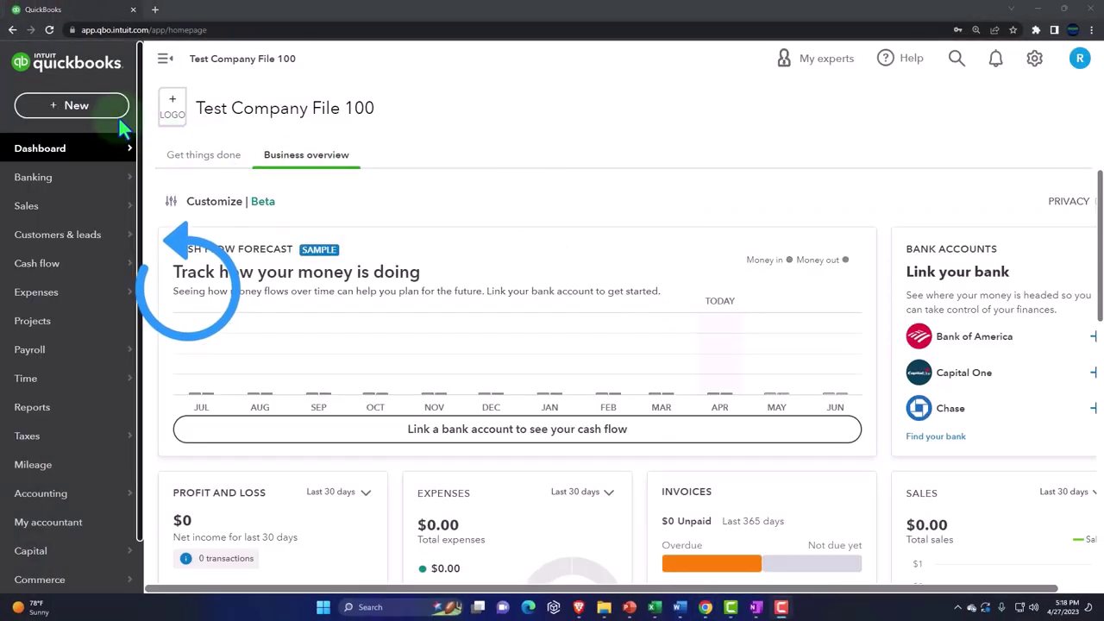
left_click(93, 111)
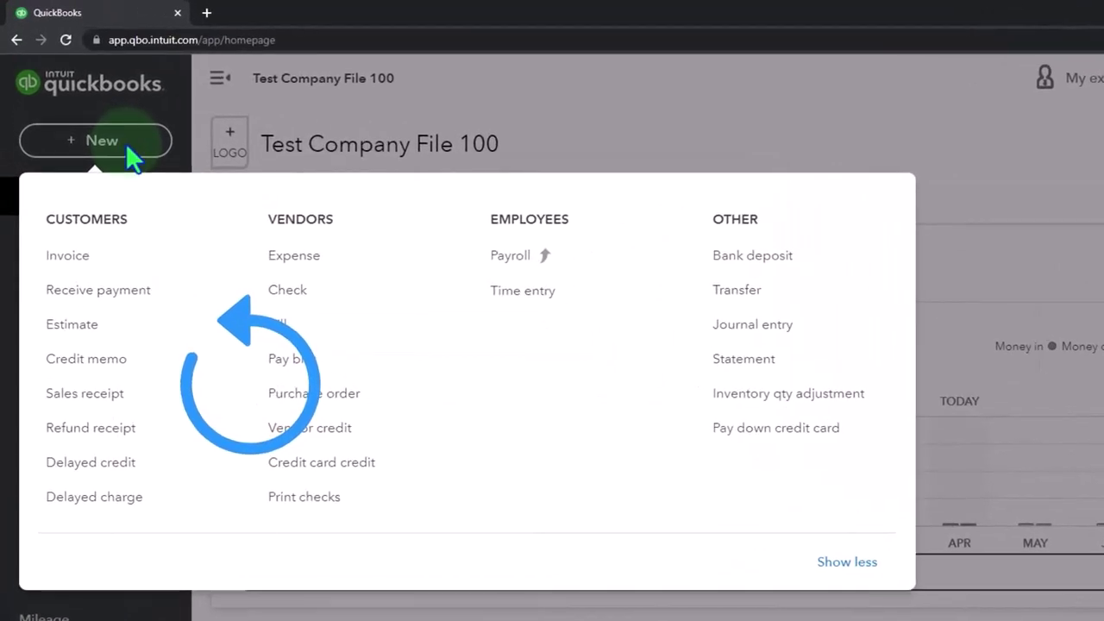
left_click(94, 334)
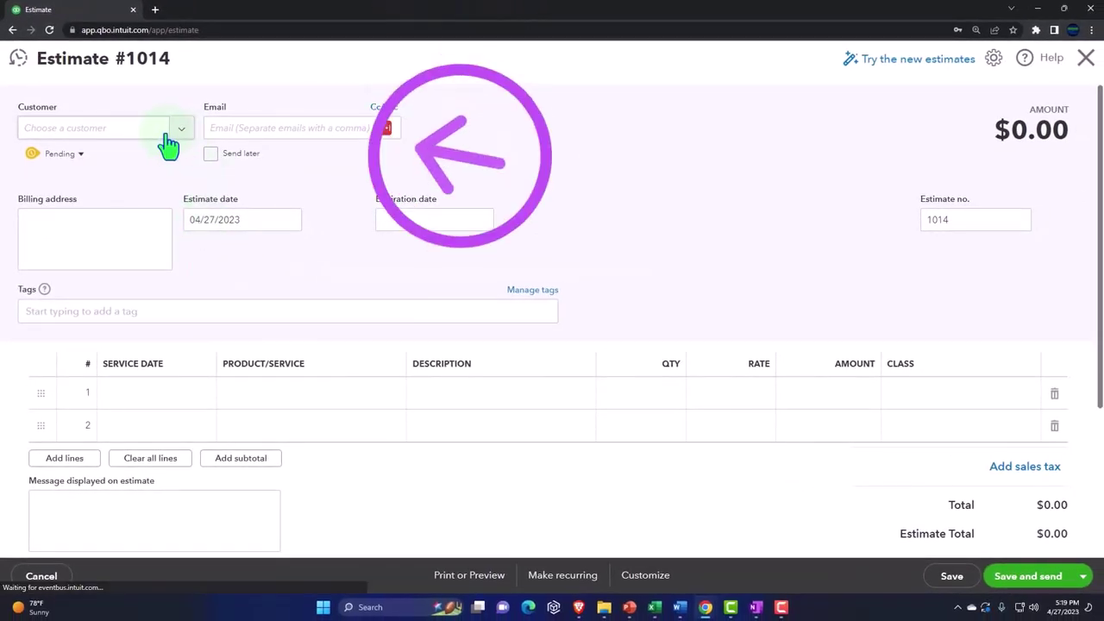
Choose Customer 1 for the estimate, keeping the default estimate date and leaving the expiration date blank
left_click(164, 131)
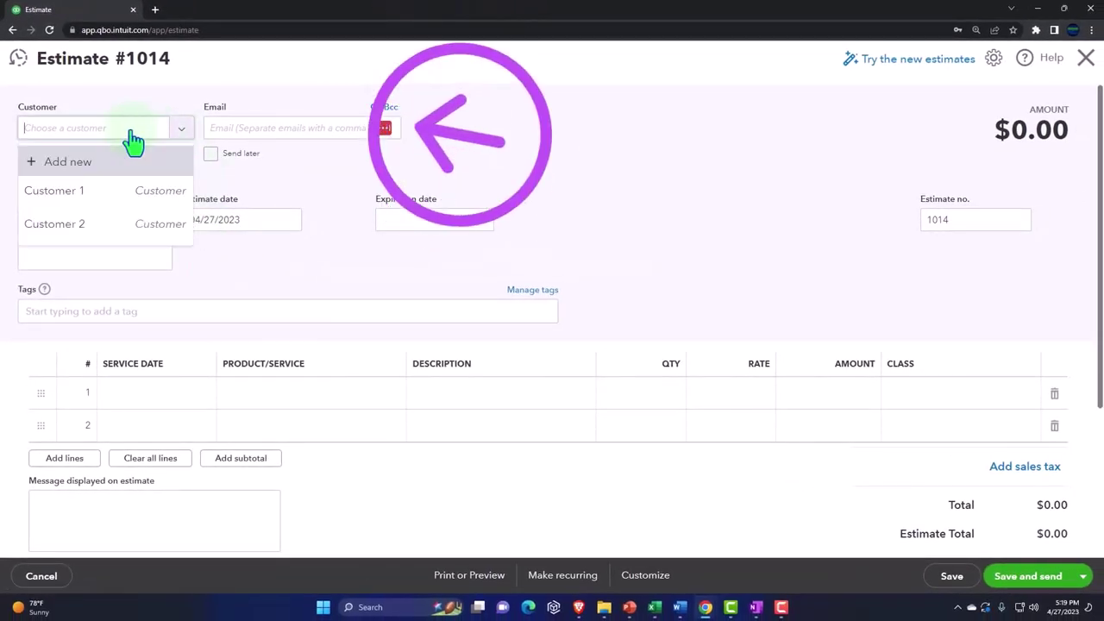
left_click(101, 196)
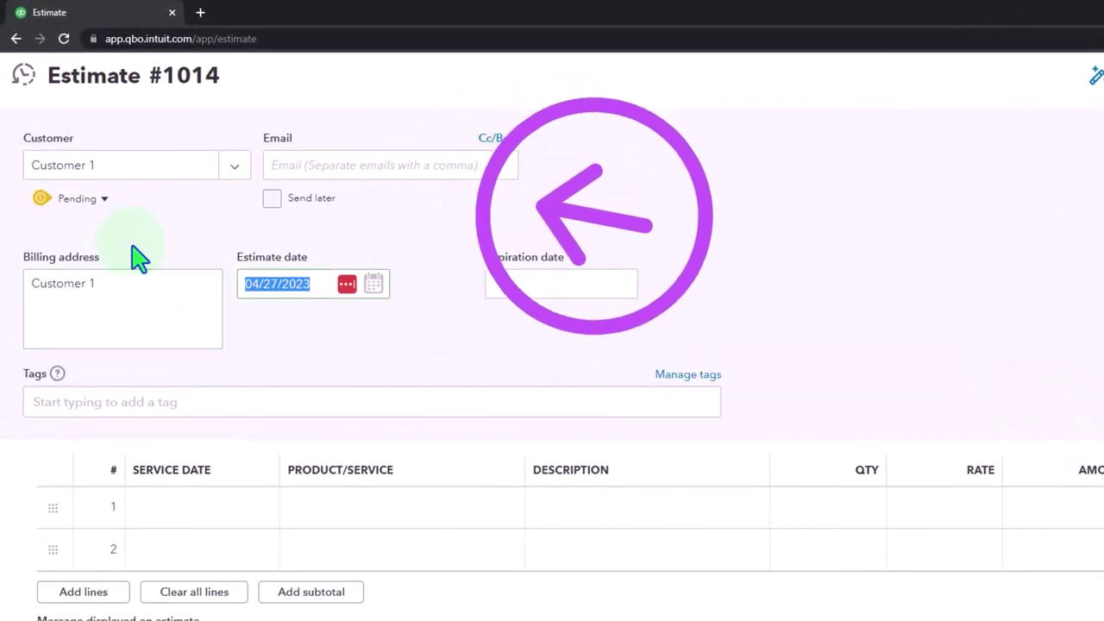
key("Tab")
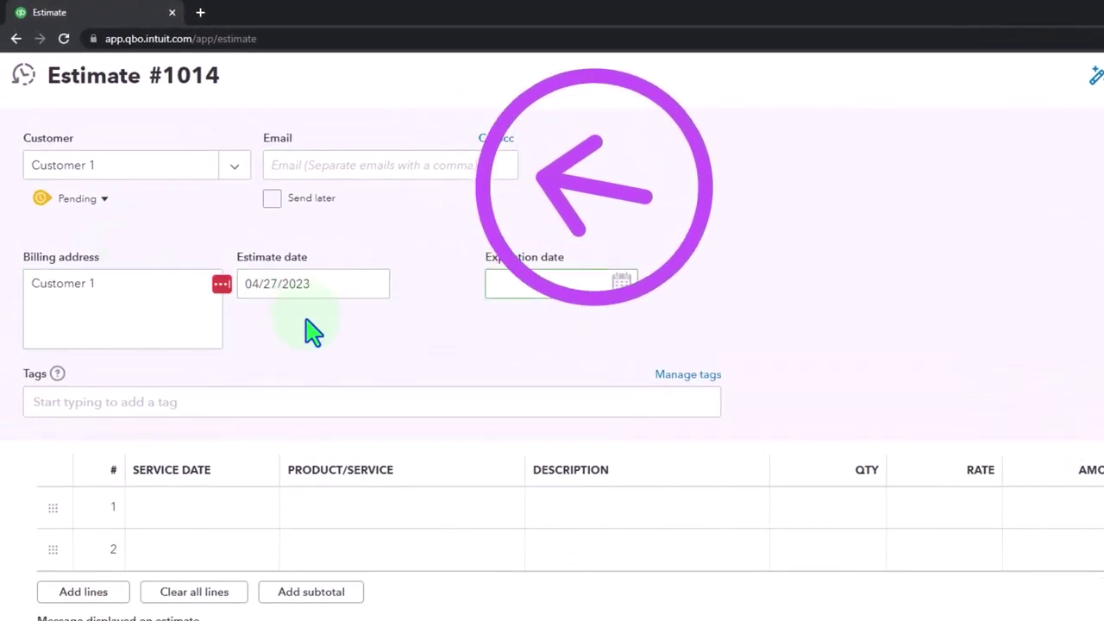
key("Tab")
key("Tab")
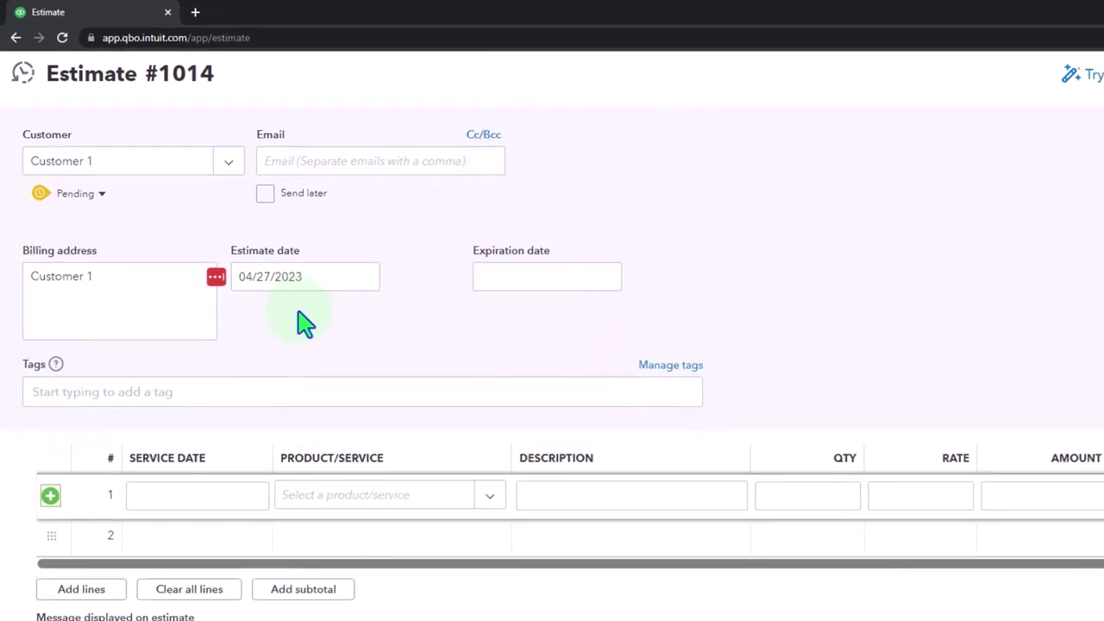
Add an Hours line with an amount of 100,000 to the estimate, then save and close it
left_click(240, 507)
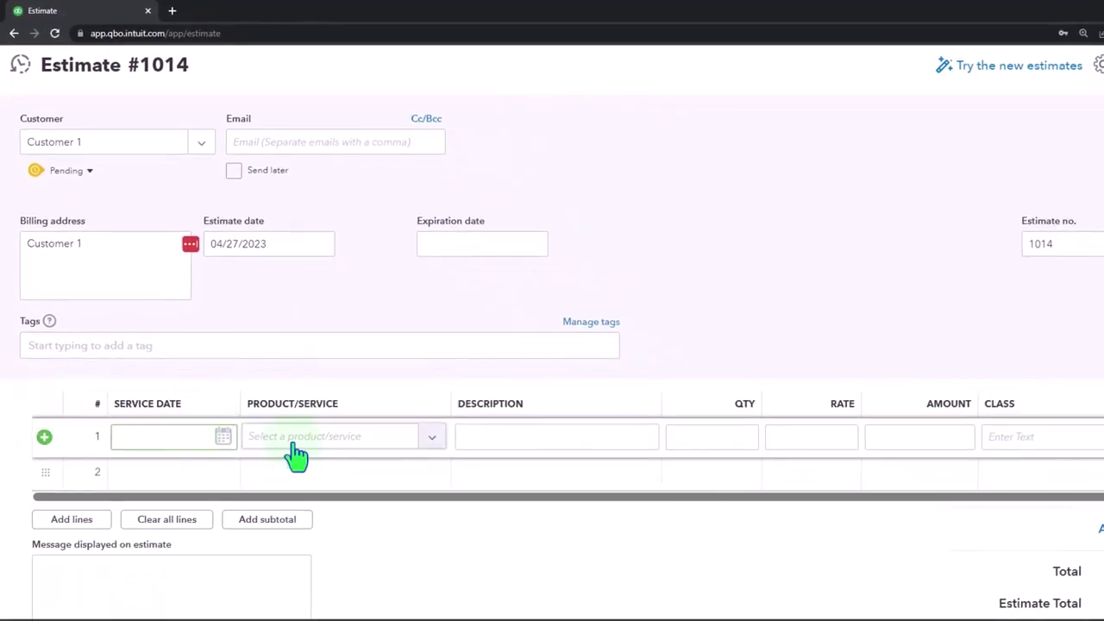
left_click(295, 447)
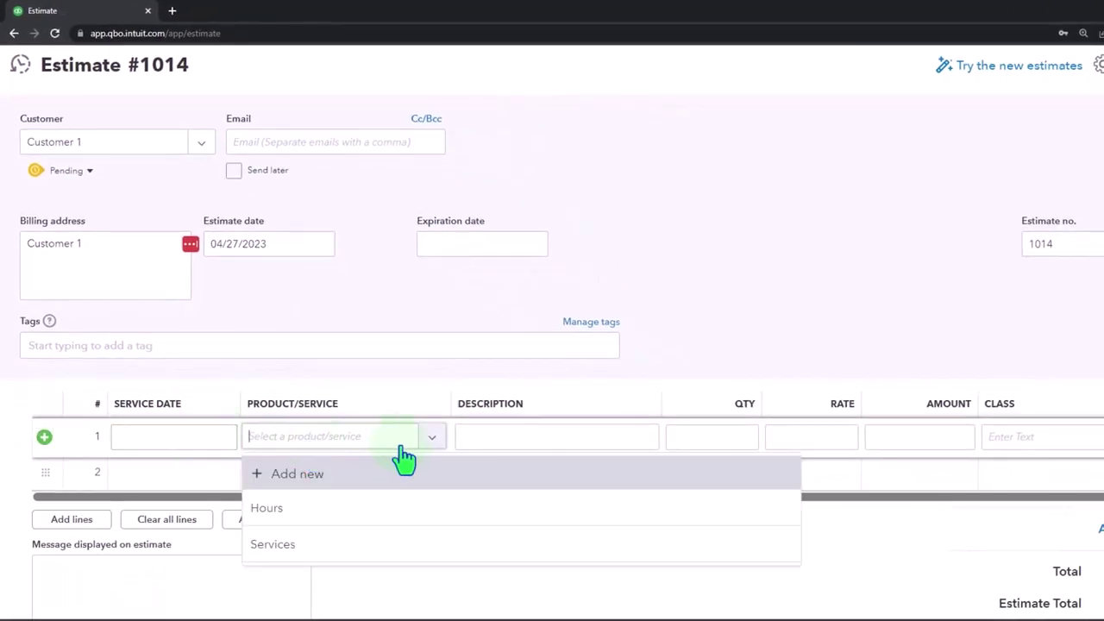
left_click(304, 515)
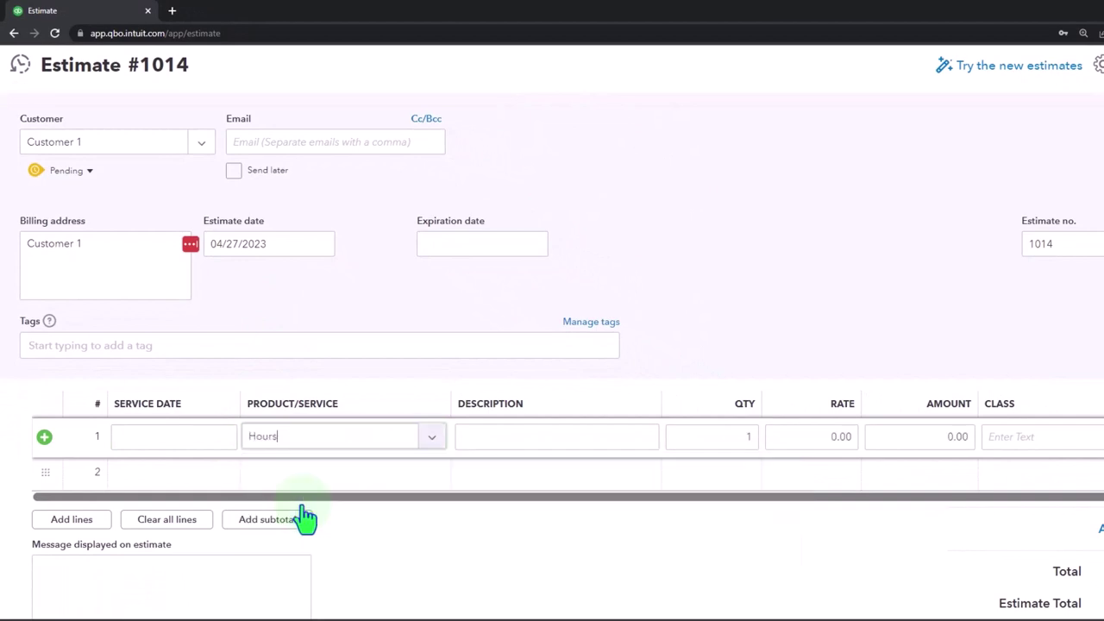
key("Tab")
key("Tab")
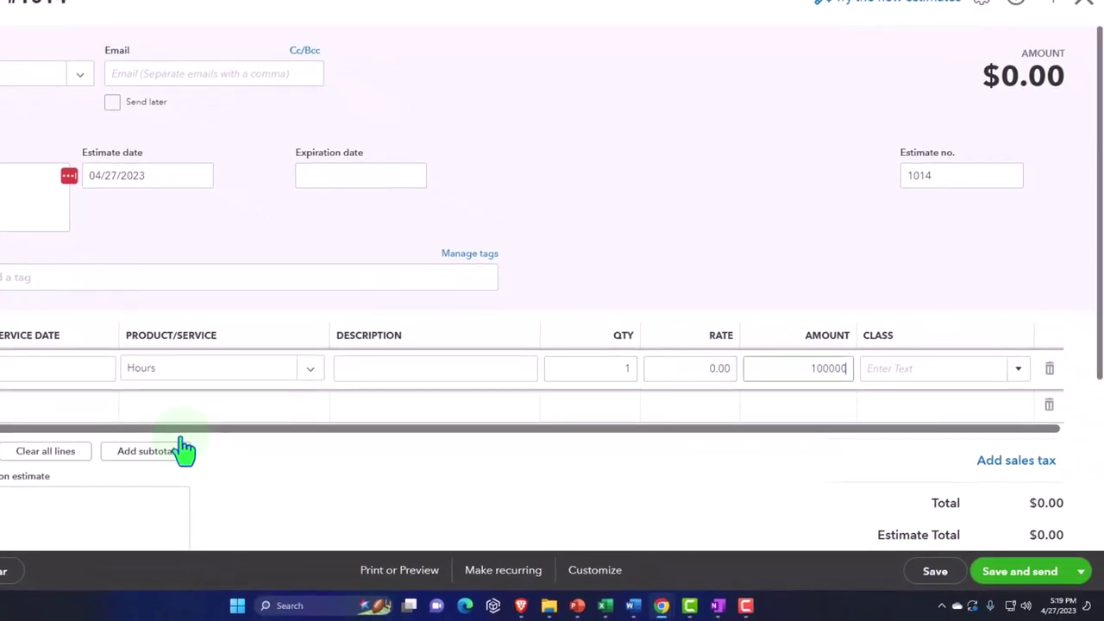
key("Tab")
key("Tab")
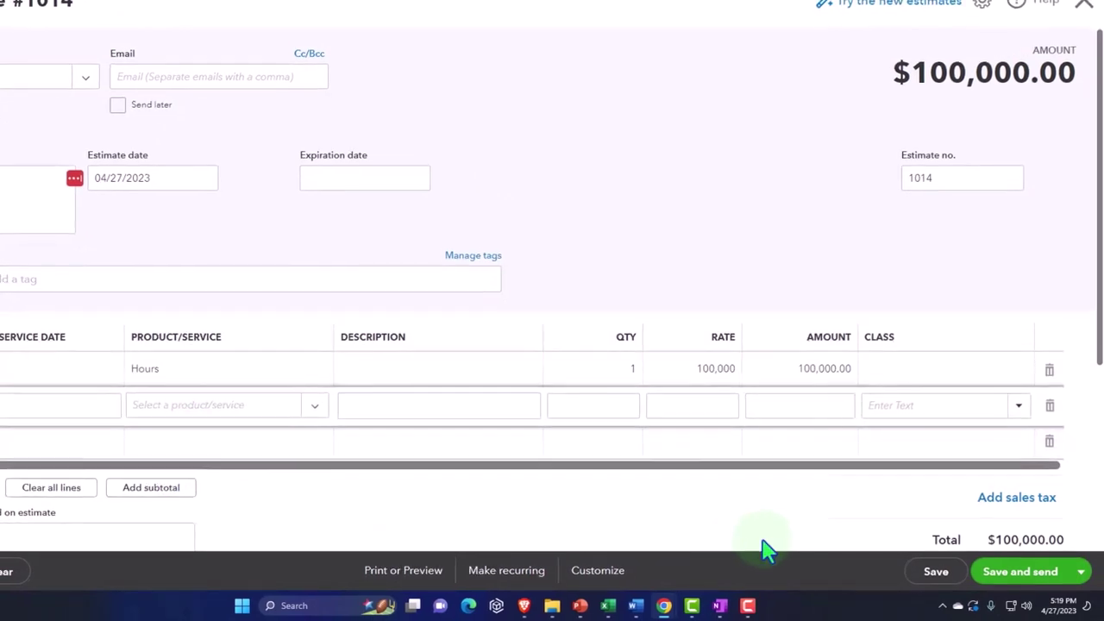
left_click(1081, 571)
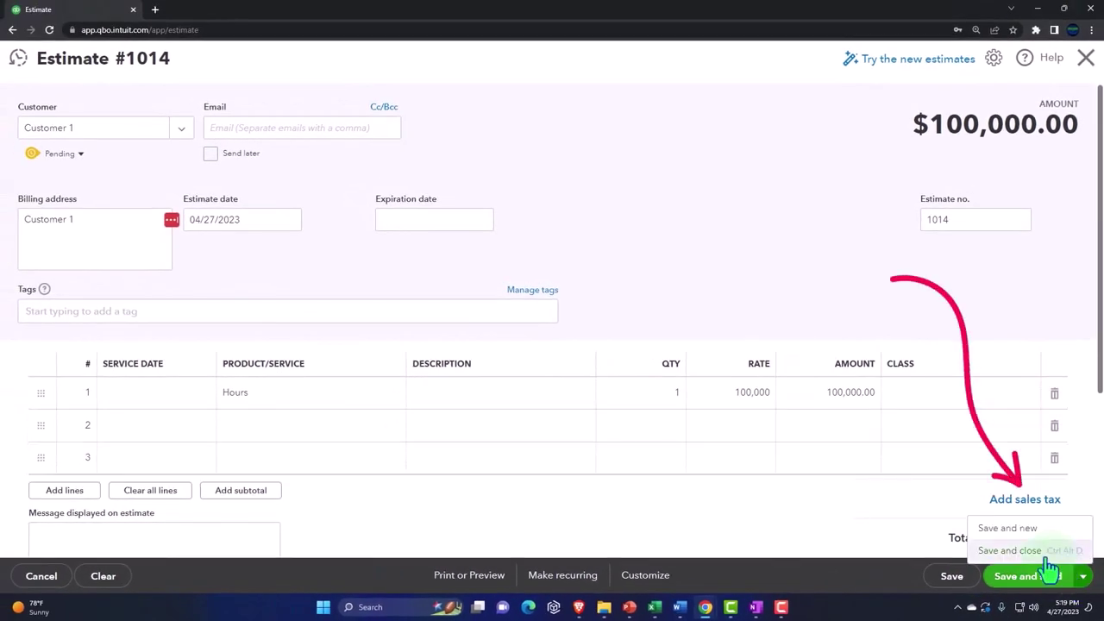
left_click(1049, 573)
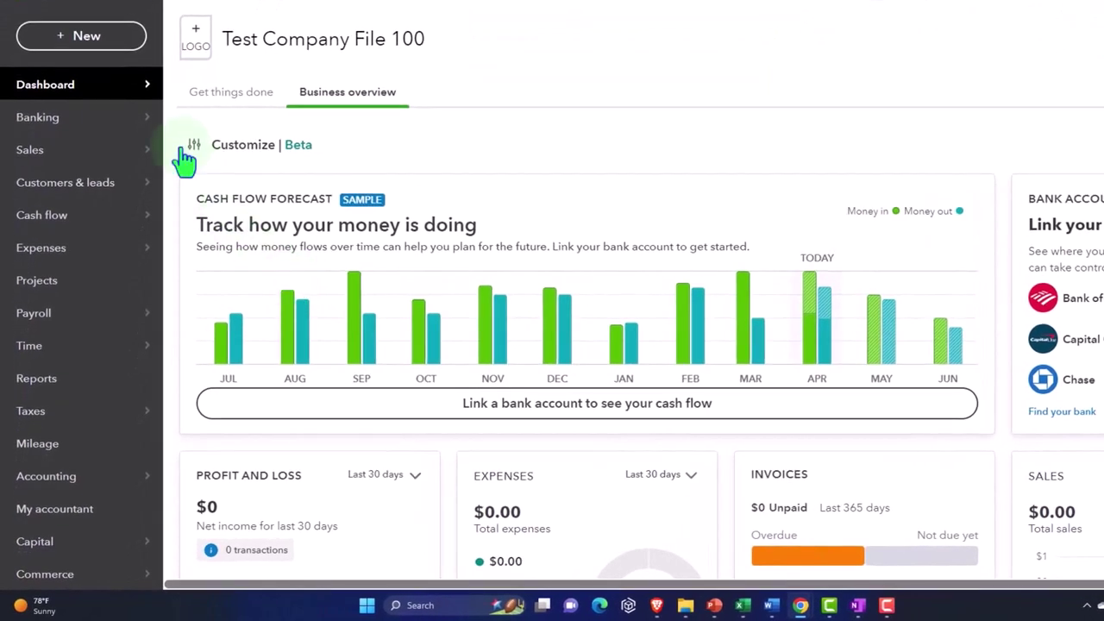
Start a new invoice and choose Customer 1 as its customer
left_click(85, 45)
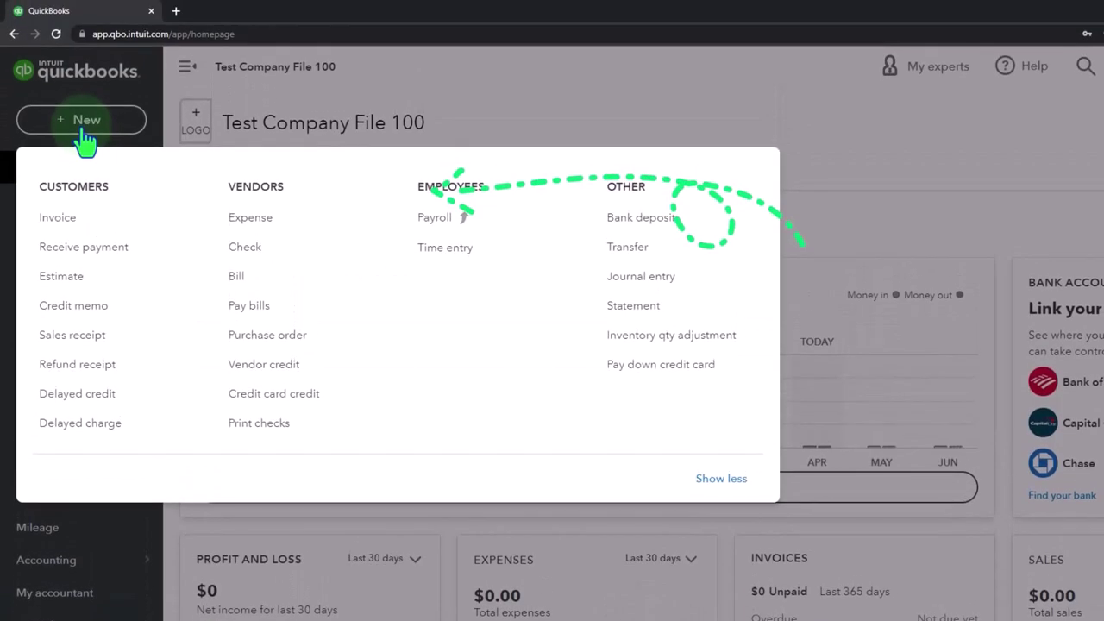
left_click(76, 231)
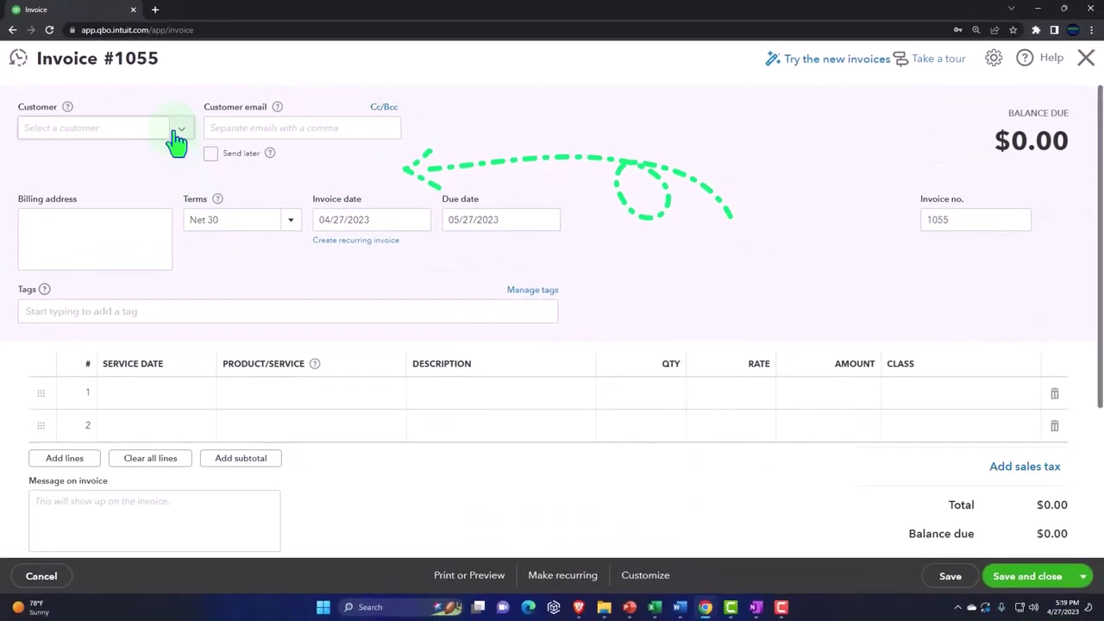
left_click(180, 129)
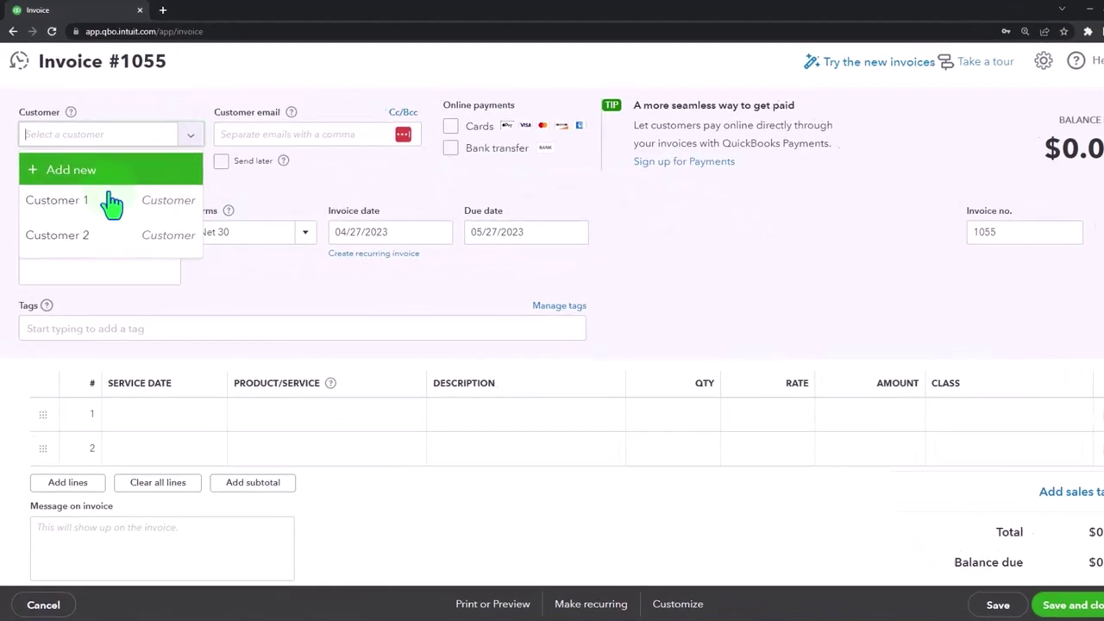
left_click(103, 191)
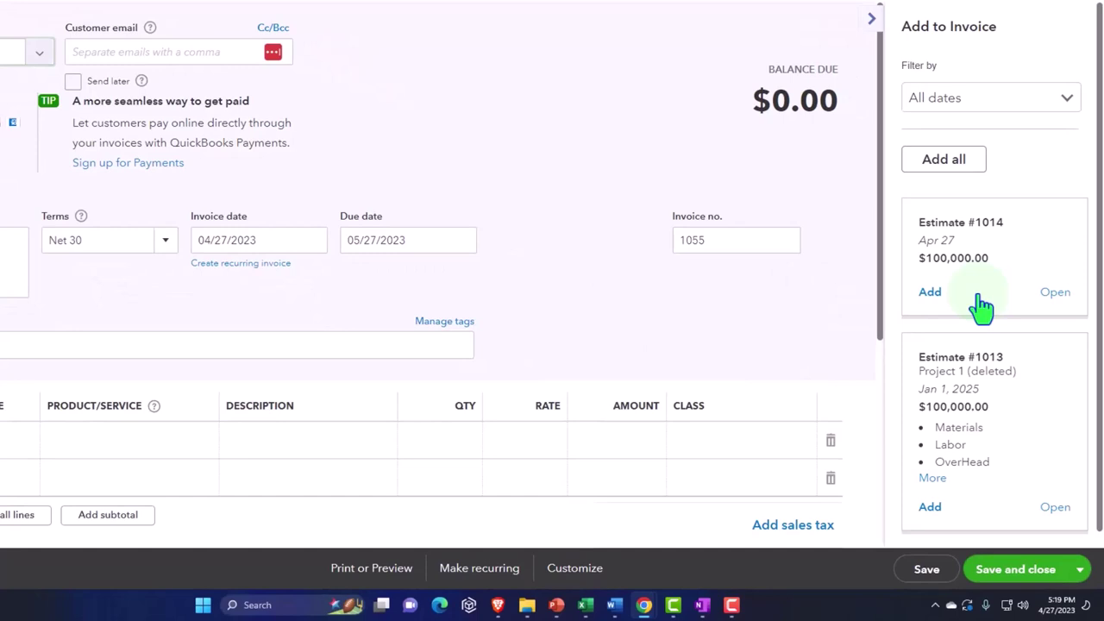
Copy 30% of each line of the Apr 27 estimate to the invoice and collapse the list of linkable transactions
left_click(930, 293)
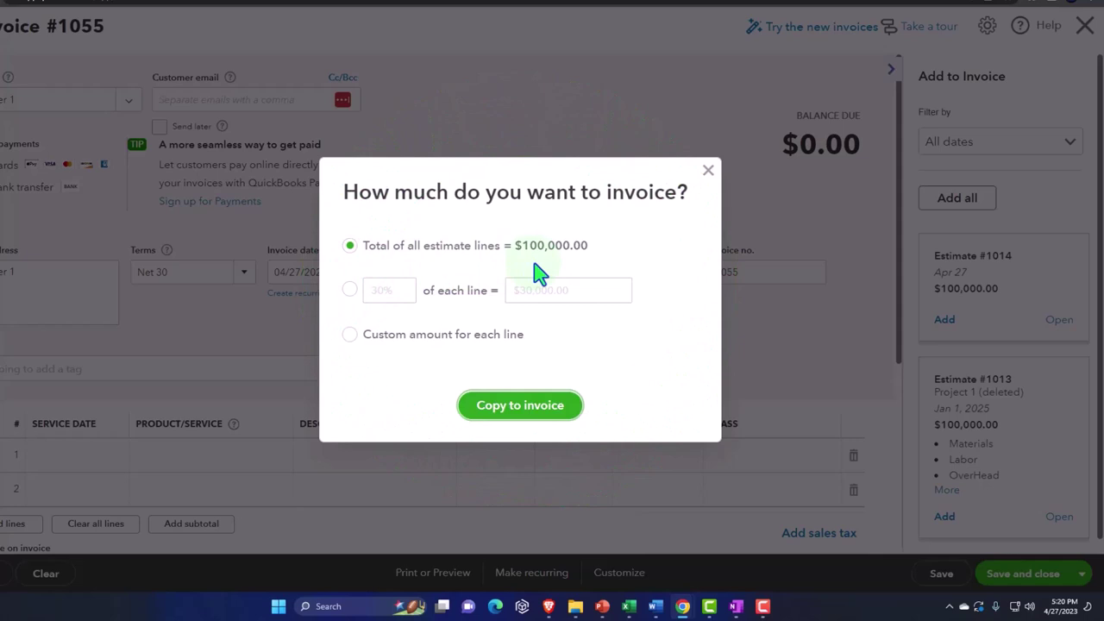
left_click(351, 291)
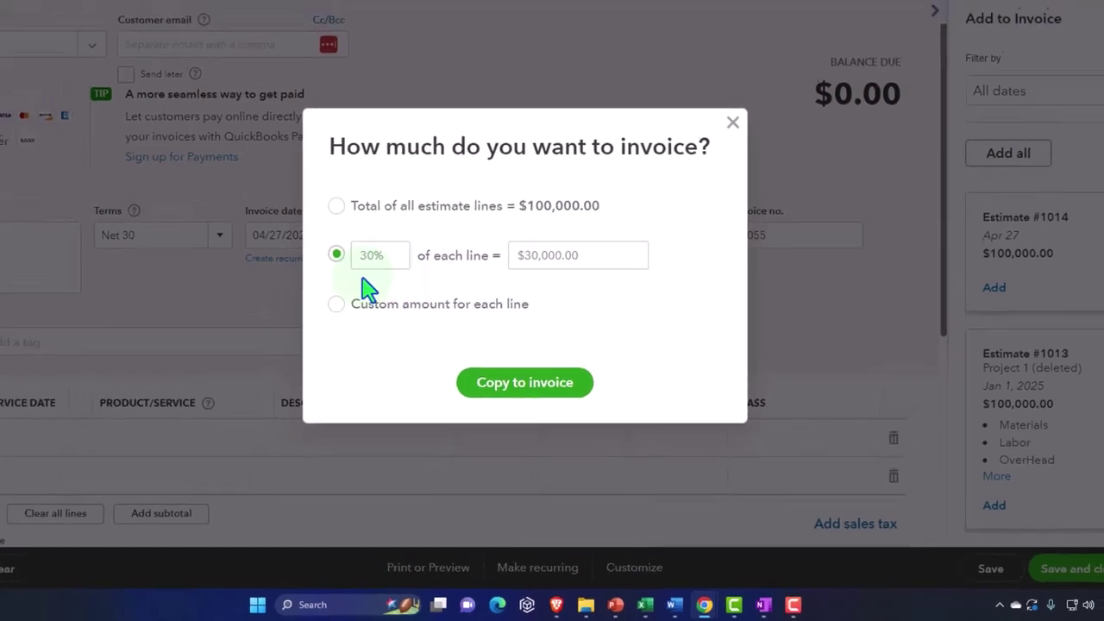
left_click(370, 238)
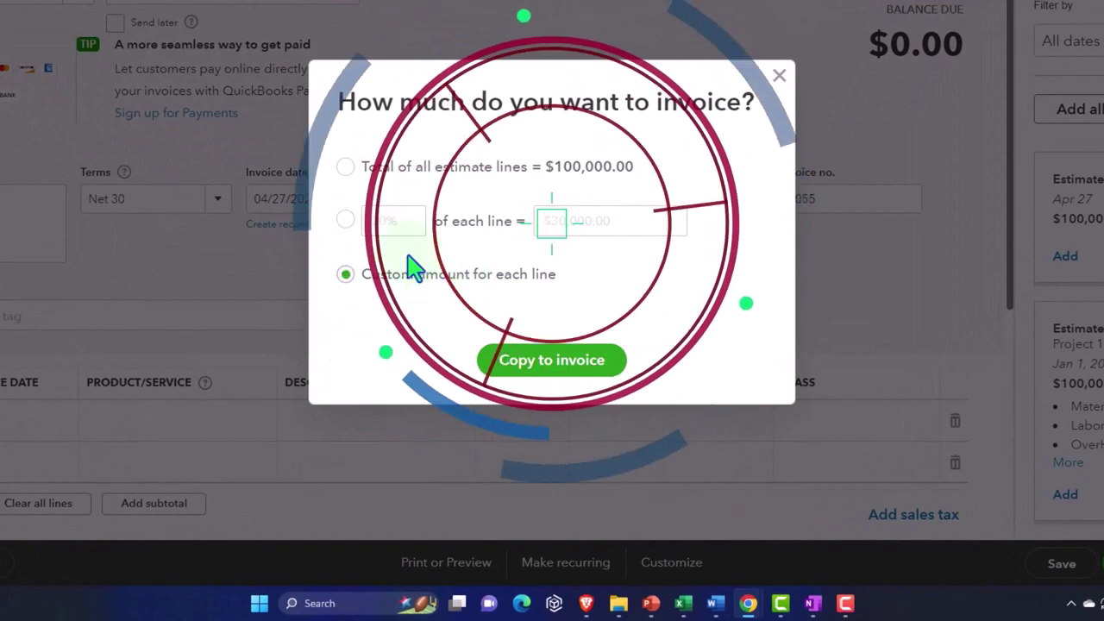
left_click(346, 221)
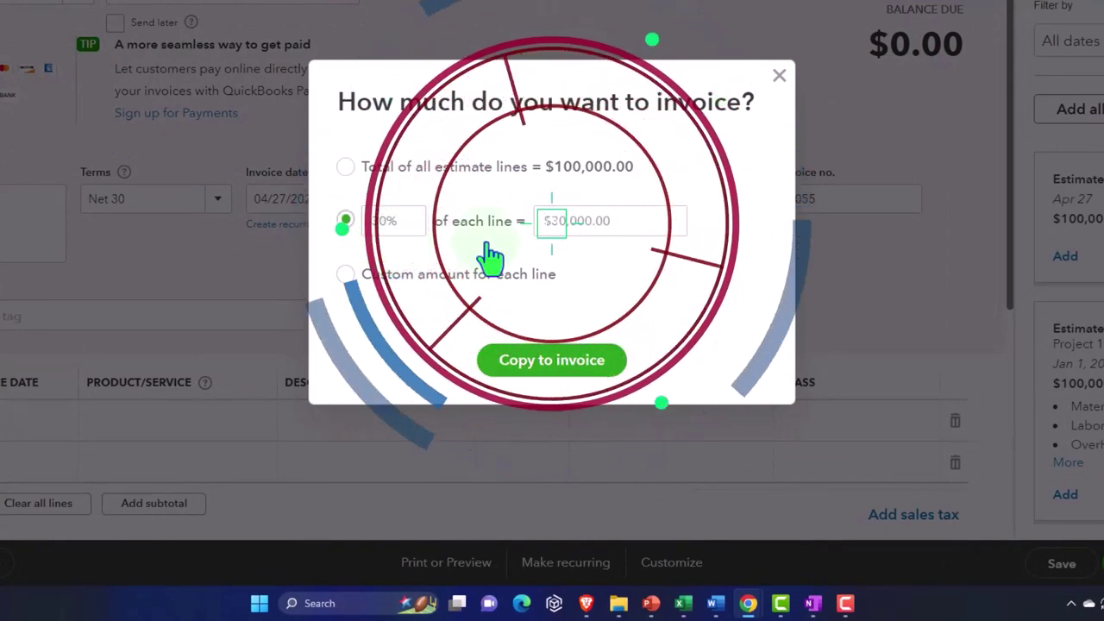
left_click(567, 370)
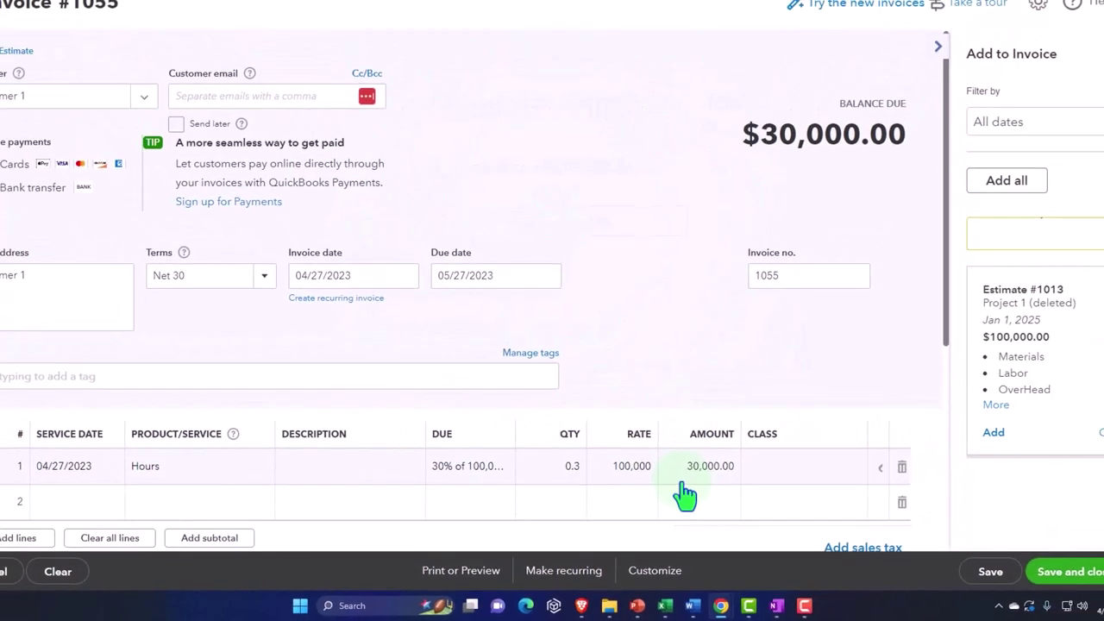
left_click(938, 50)
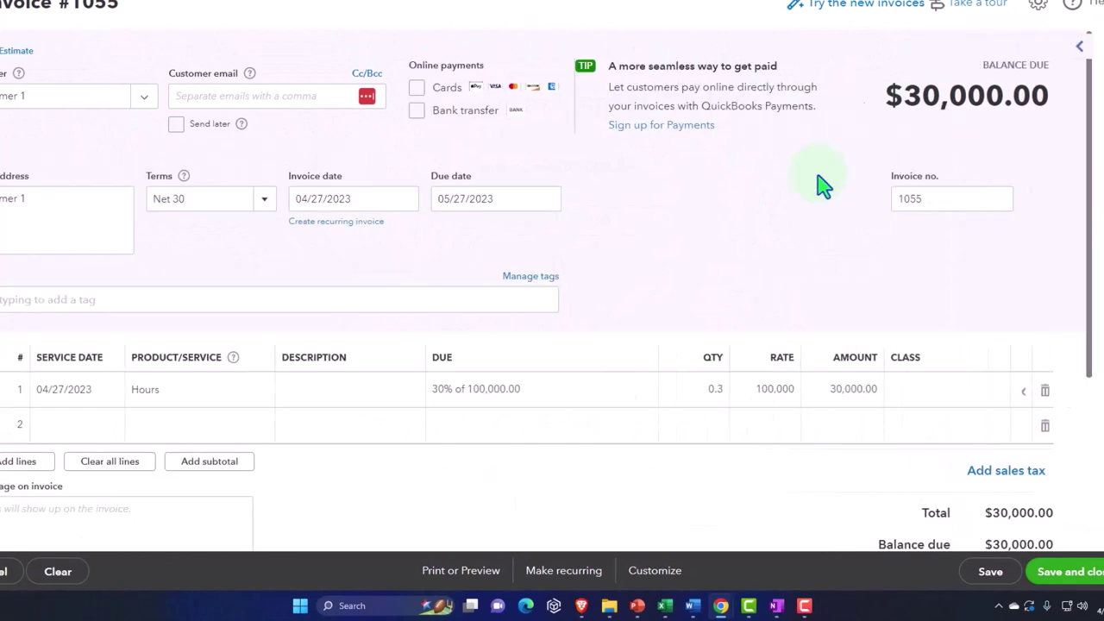